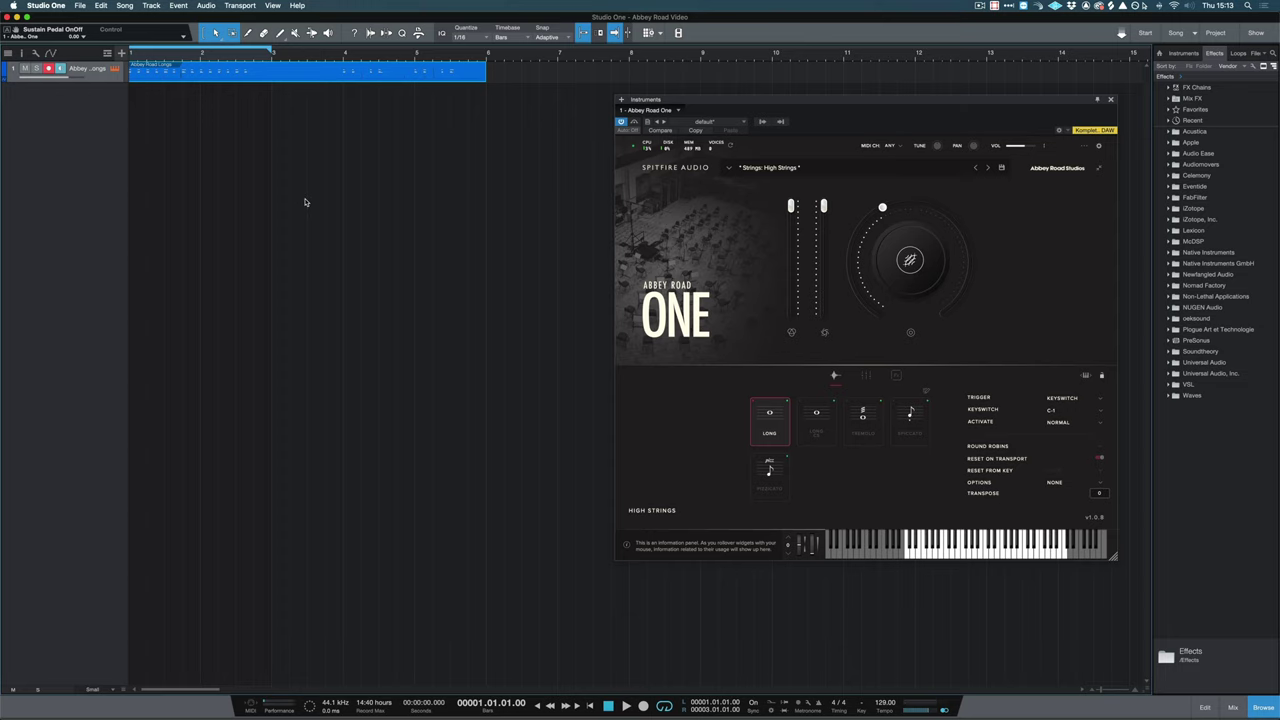
Step: Open the MIDI part in the editor and bring up Abbey Road One's Sound Variations window beside it
{"action": "double_click", "coordinate": [230, 79]}
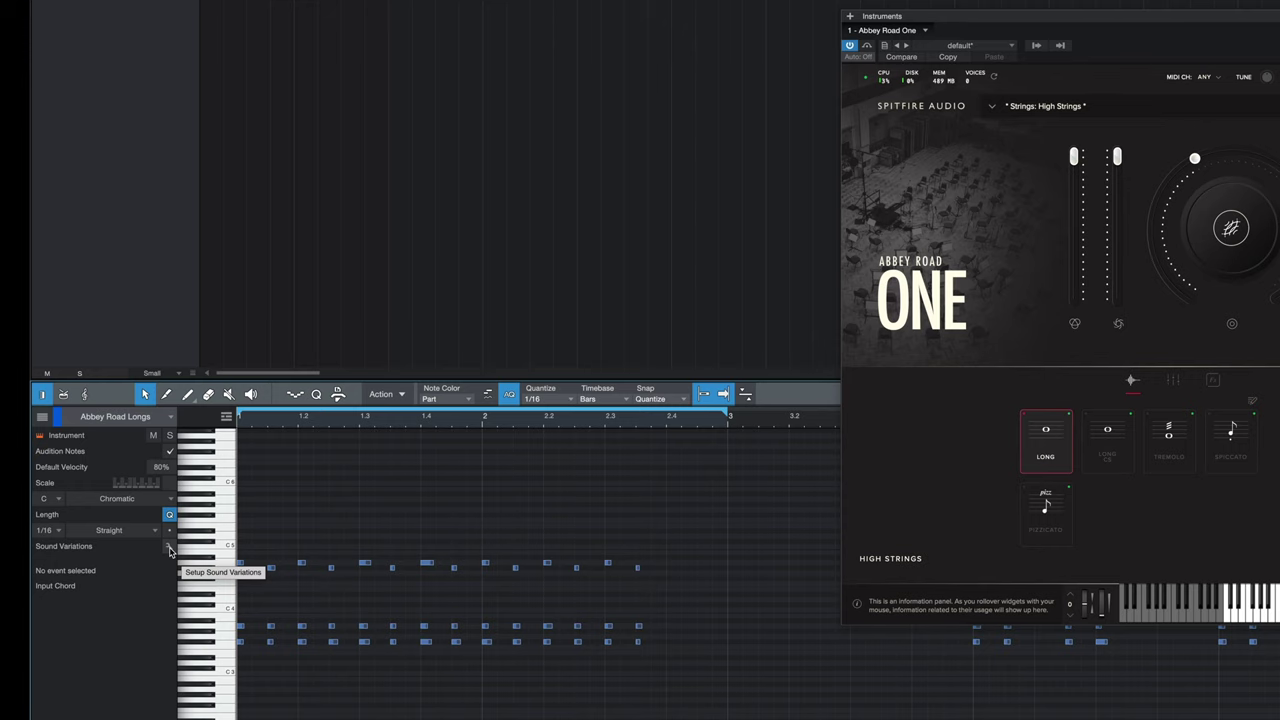
{"action": "left_click", "coordinate": [169, 549]}
{"action": "left_click_drag", "start_coordinate": [708, 103], "coordinate": [582, 150]}
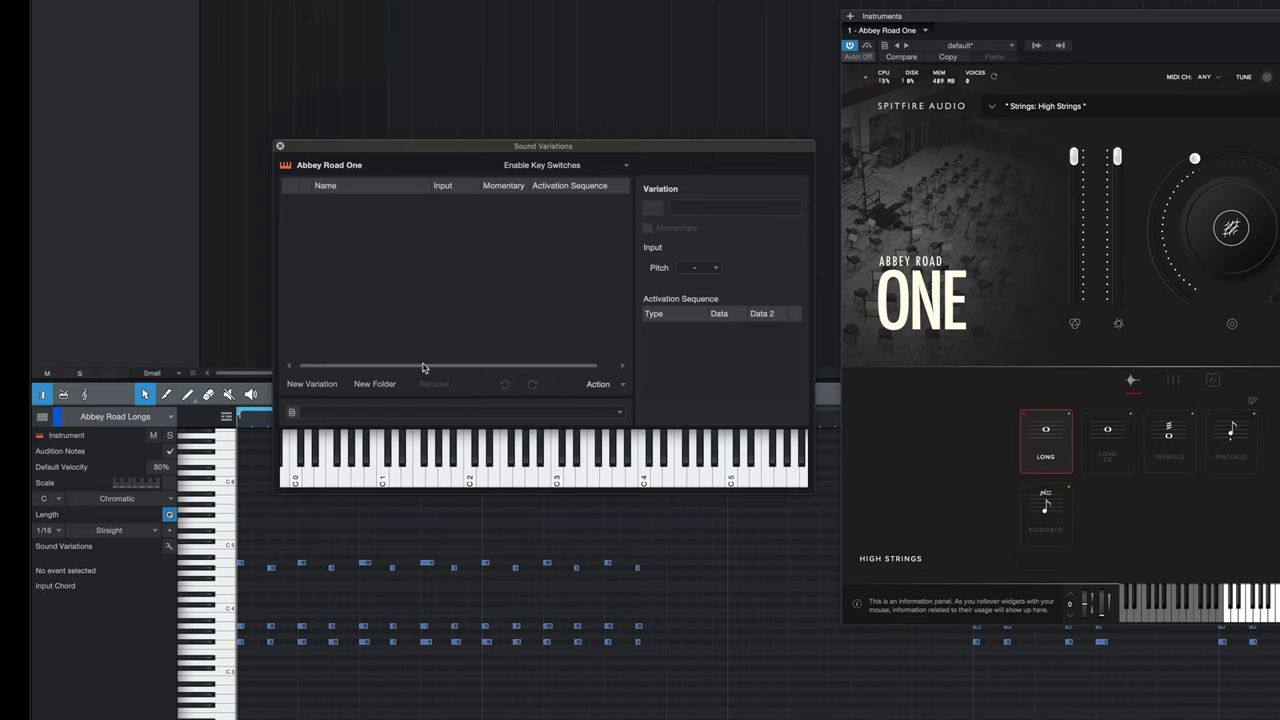
Step: Create a new variations folder named 'High Strings AR1'
{"action": "left_click", "coordinate": [377, 388]}
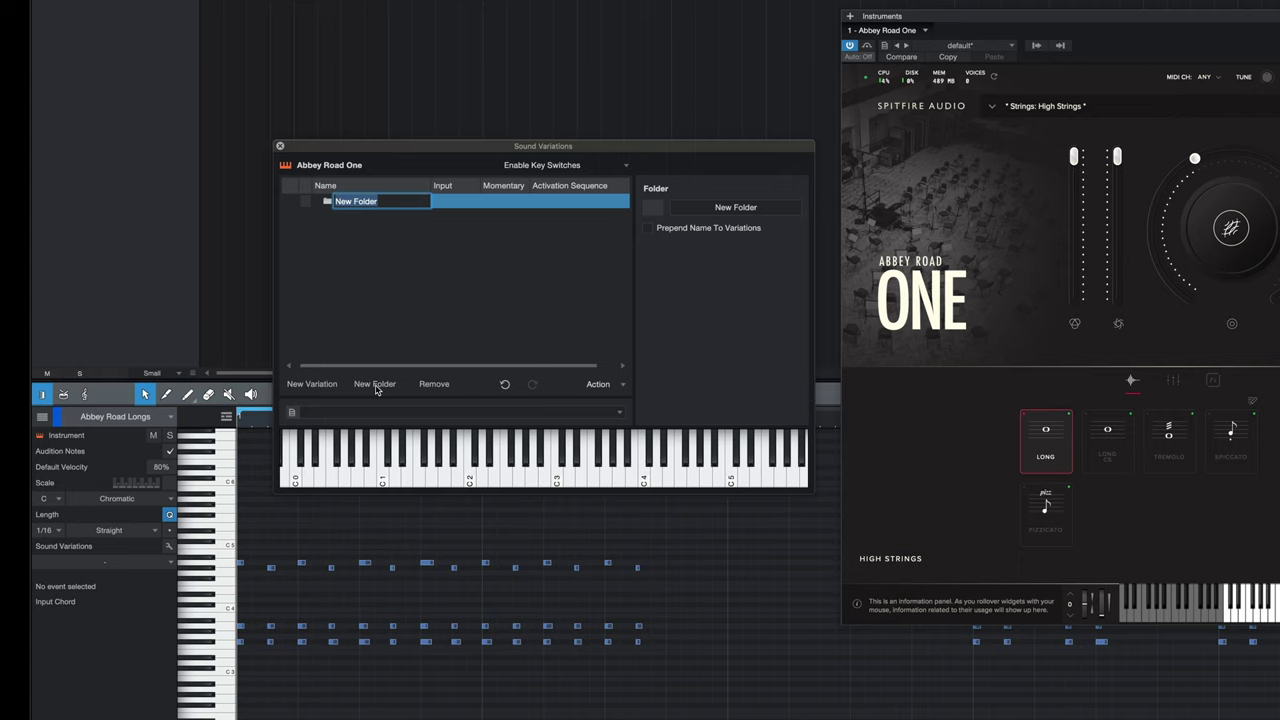
{"action": "type", "text": "High Strings AR1"}
{"action": "key", "text": "Return"}
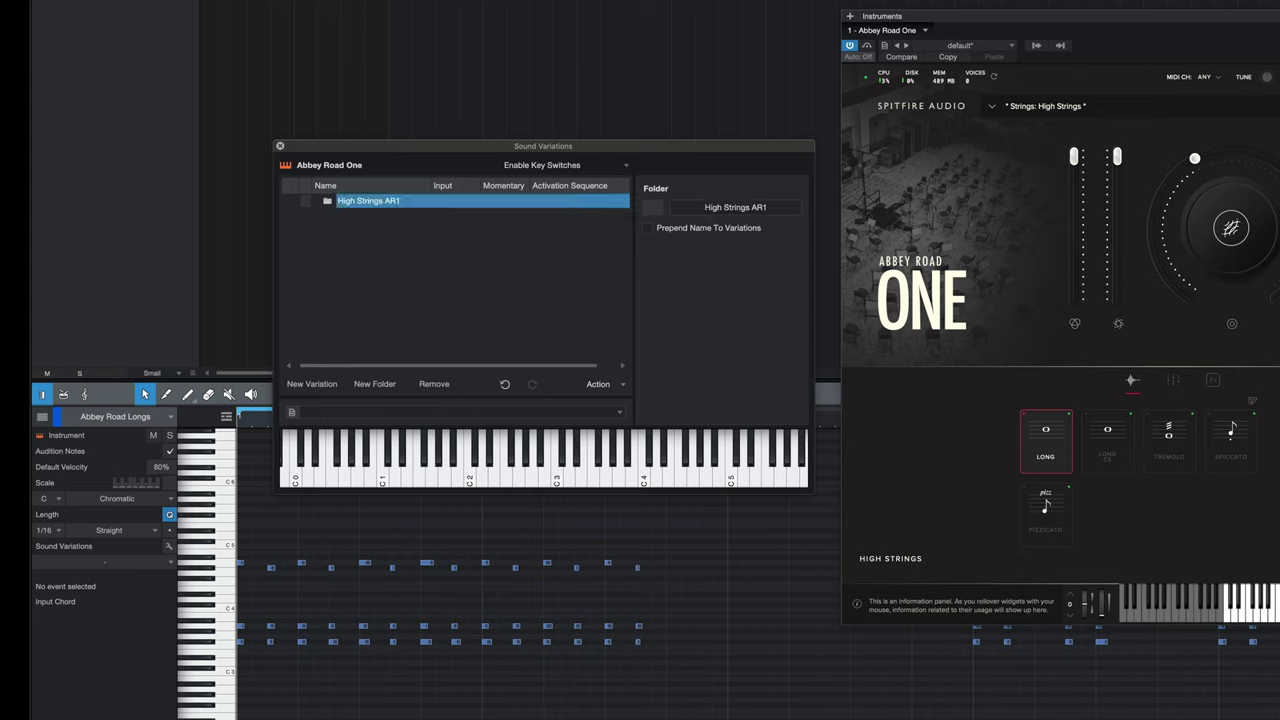
Step: Add variations named Longs, Longs CS and Tremolo inside the folder
{"action": "left_click", "coordinate": [312, 384]}
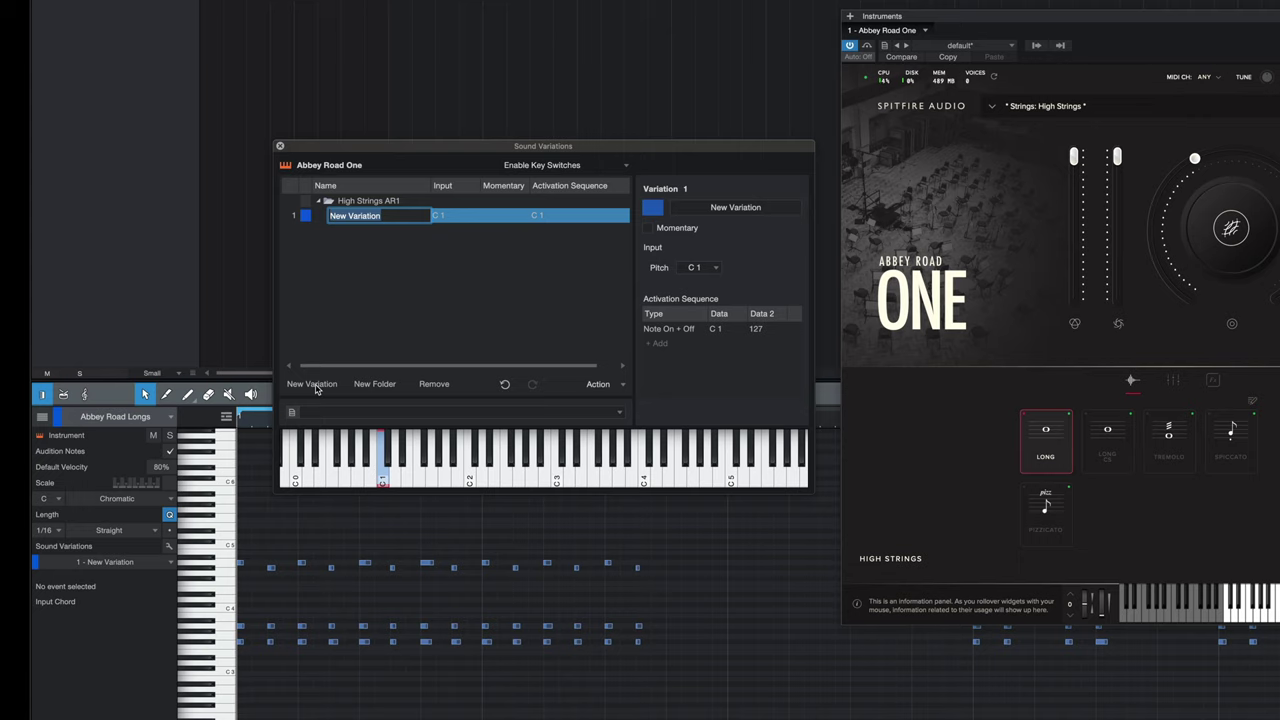
{"action": "type", "text": "Longs"}
{"action": "key", "text": "Return"}
{"action": "left_click", "coordinate": [318, 386]}
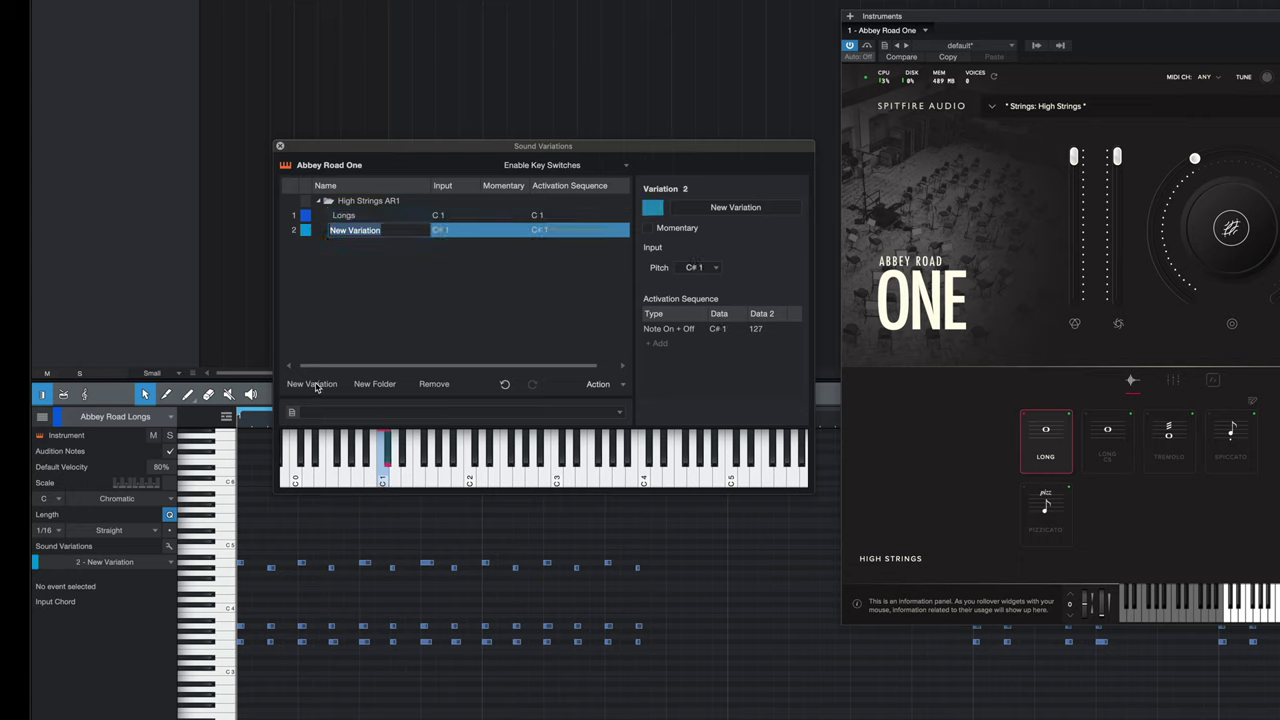
{"action": "type", "text": "Longs CS"}
{"action": "key", "text": "Return"}
{"action": "left_click", "coordinate": [318, 386]}
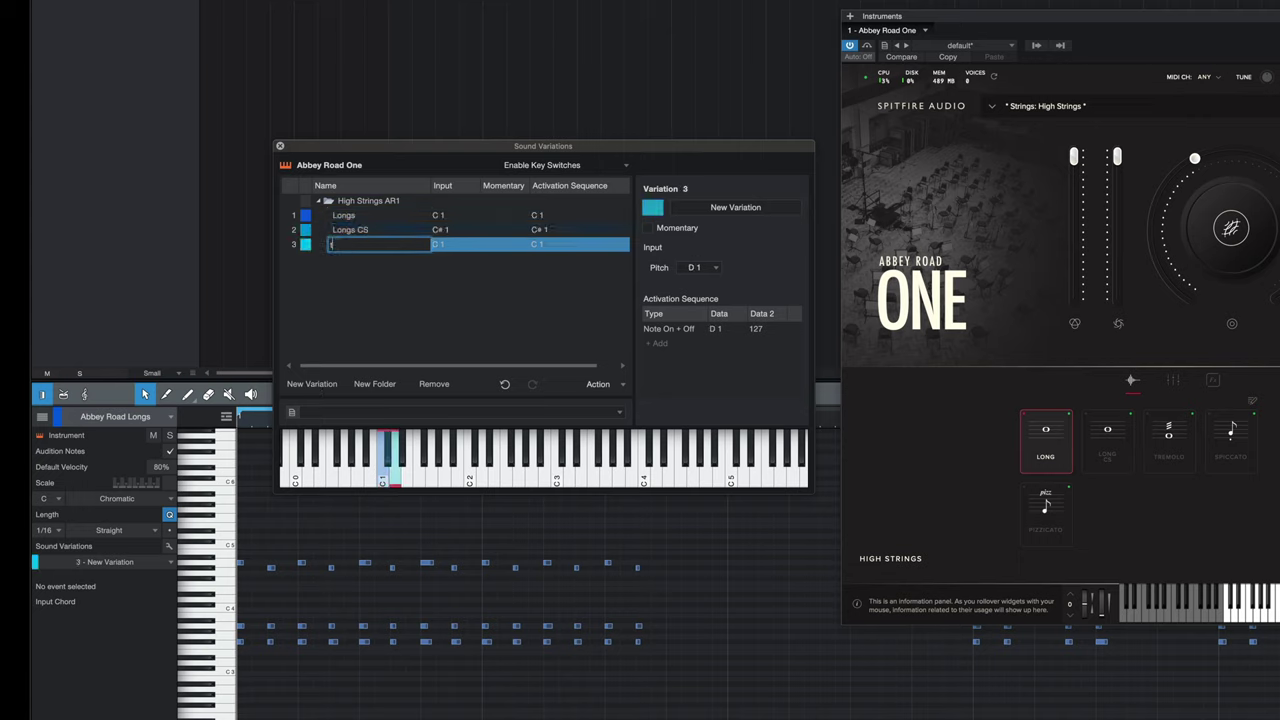
{"action": "type", "text": "Tremolo"}
{"action": "key", "text": "Return"}
Step: Add the Spiccato and Pizz variations, then select Longs for editing
{"action": "left_click", "coordinate": [320, 386]}
{"action": "type", "text": "Spiccato"}
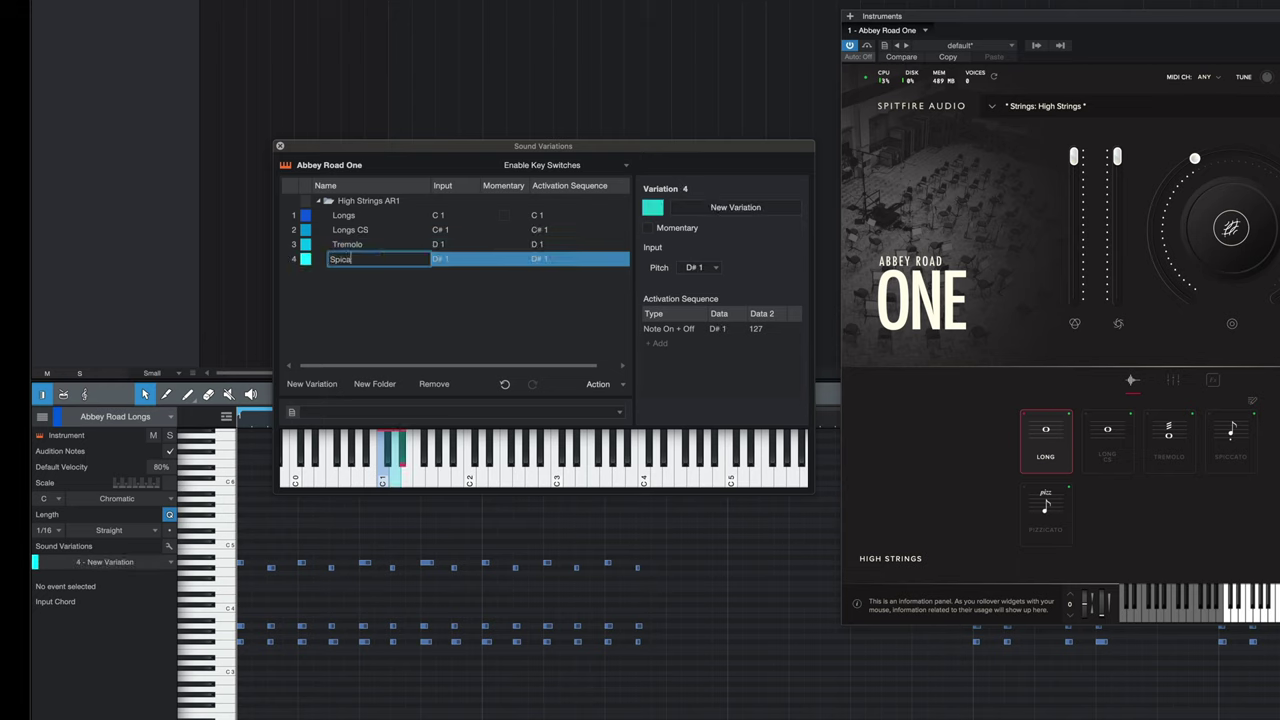
{"action": "key", "text": "Return"}
{"action": "left_click", "coordinate": [321, 389]}
{"action": "type", "text": "Pizz"}
{"action": "key", "text": "Return"}
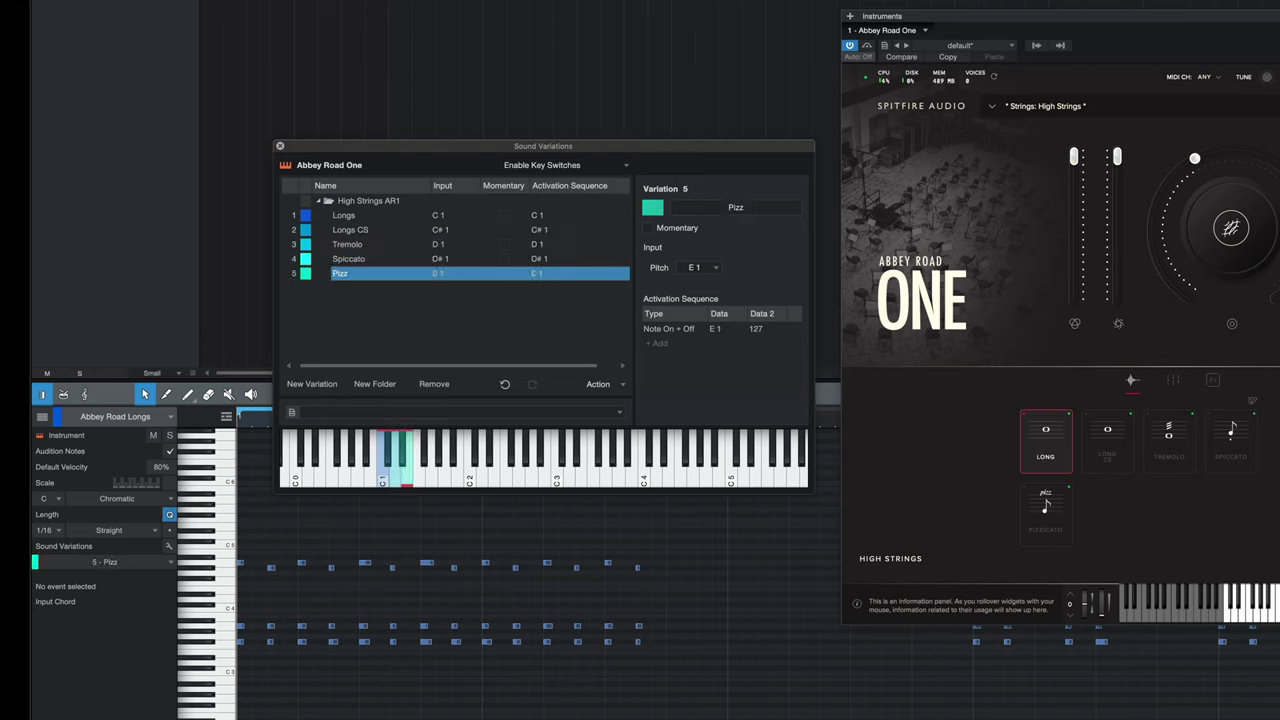
{"action": "left_click", "coordinate": [355, 217]}
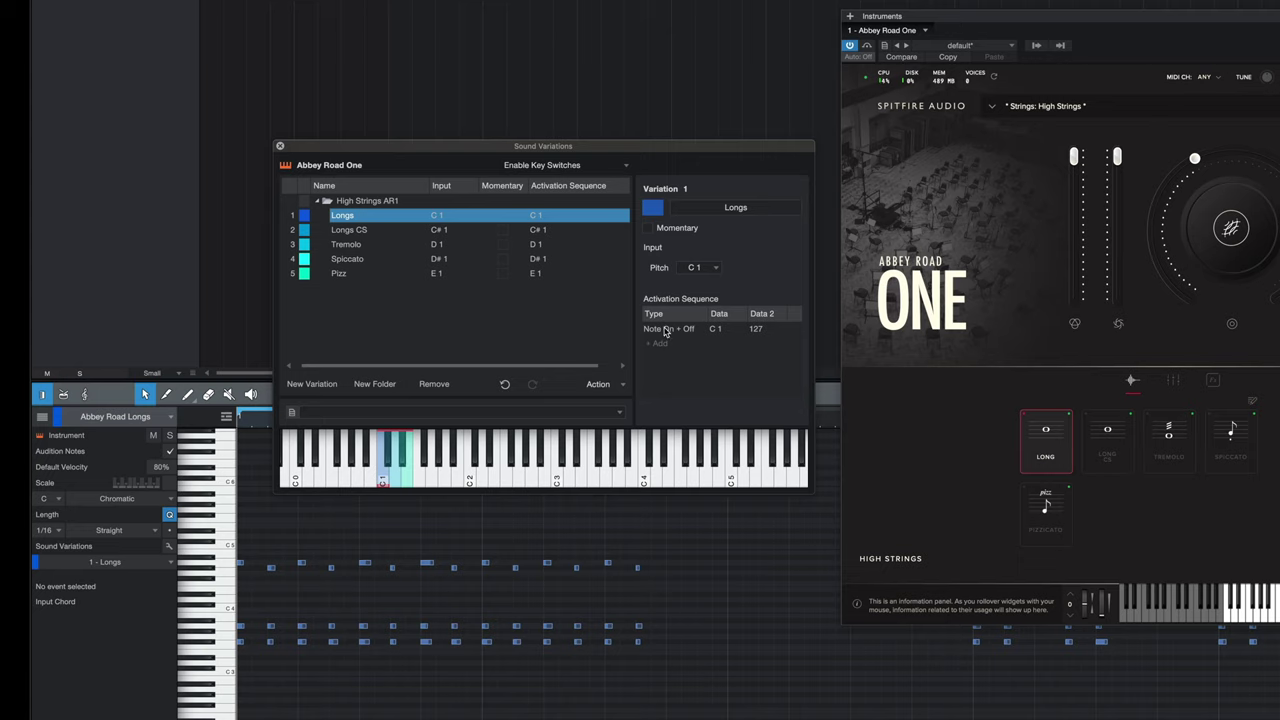
Step: Set the Longs activation message to Note On + Off (C -2), replacing the Controller message
{"action": "left_click", "coordinate": [666, 331]}
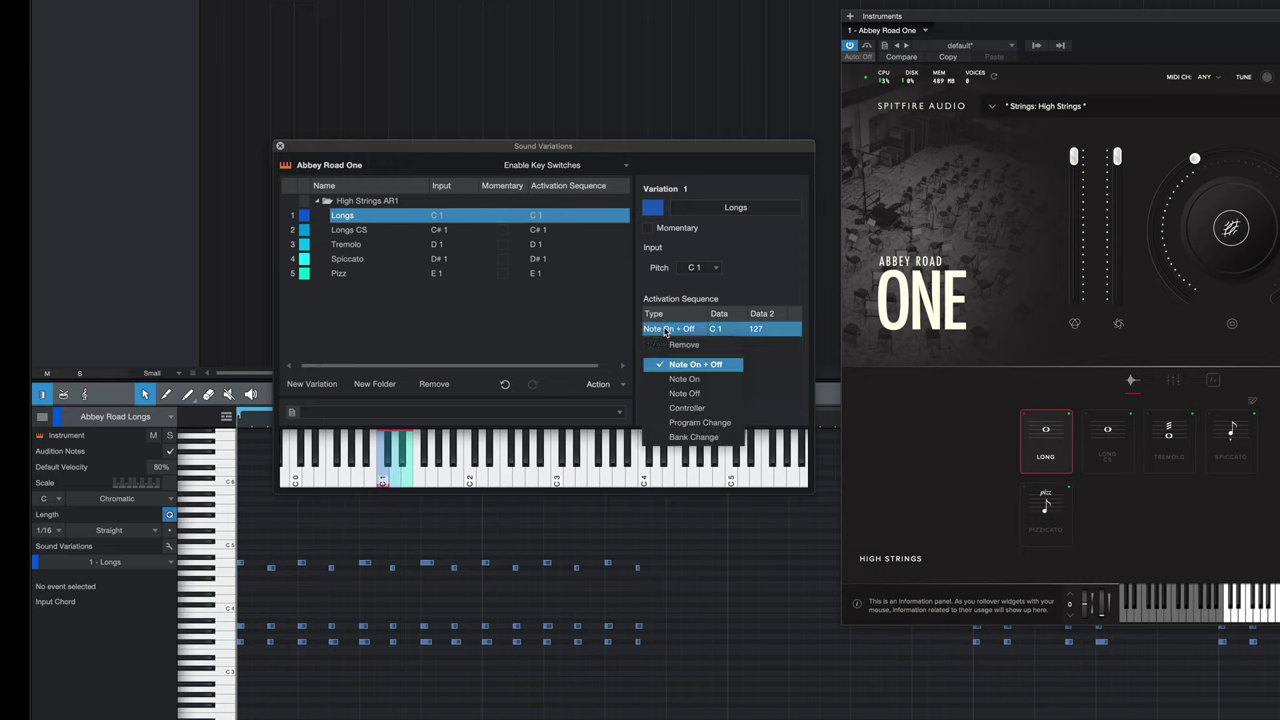
{"action": "left_click", "coordinate": [730, 412]}
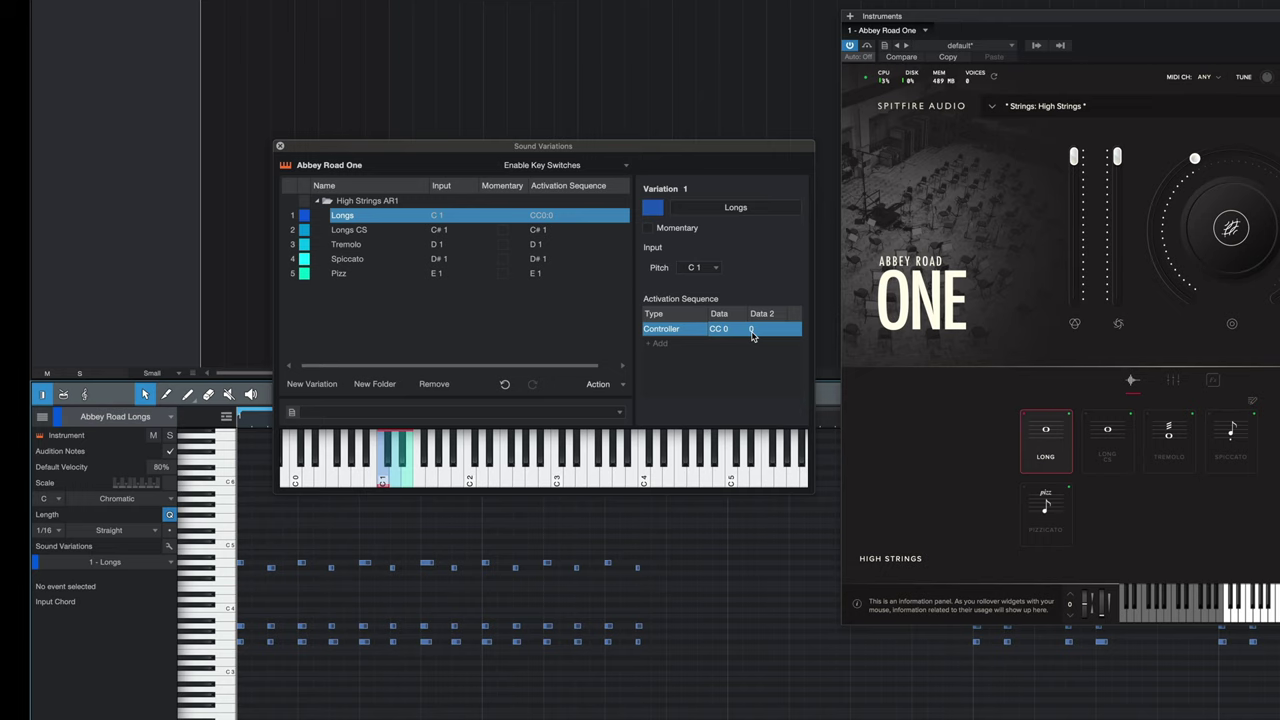
{"action": "left_click", "coordinate": [668, 331]}
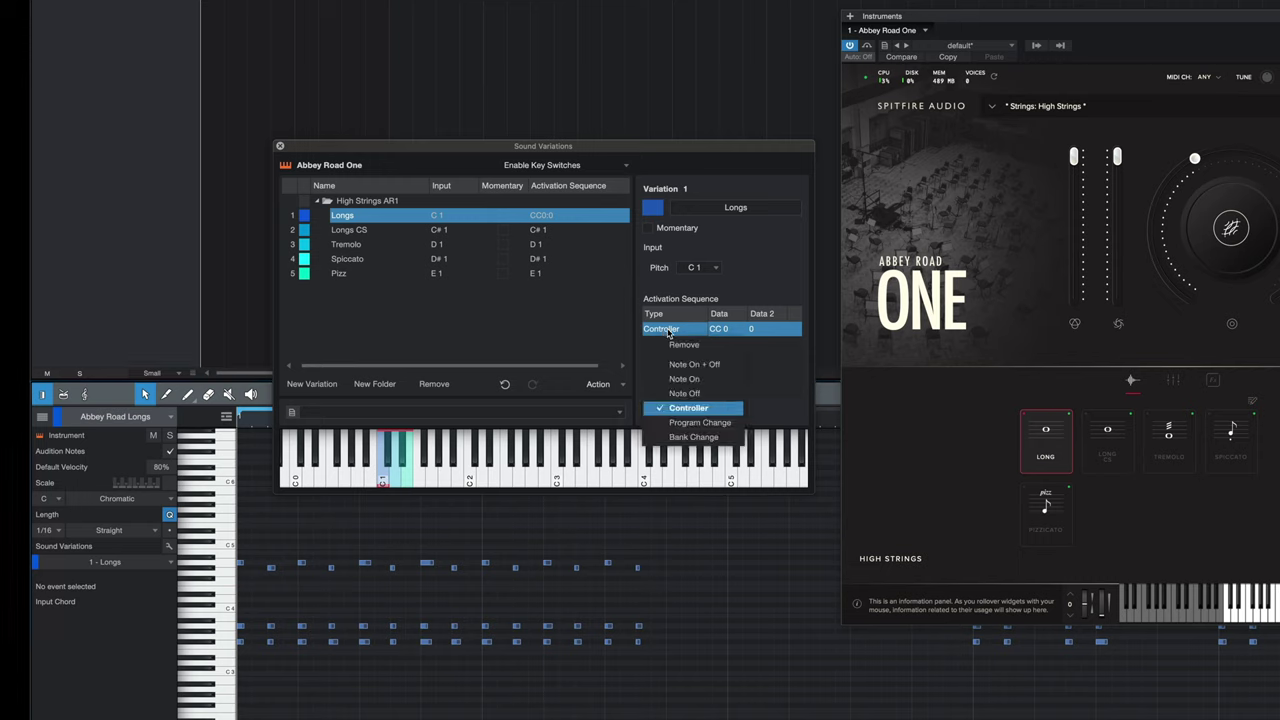
{"action": "left_click", "coordinate": [707, 365]}
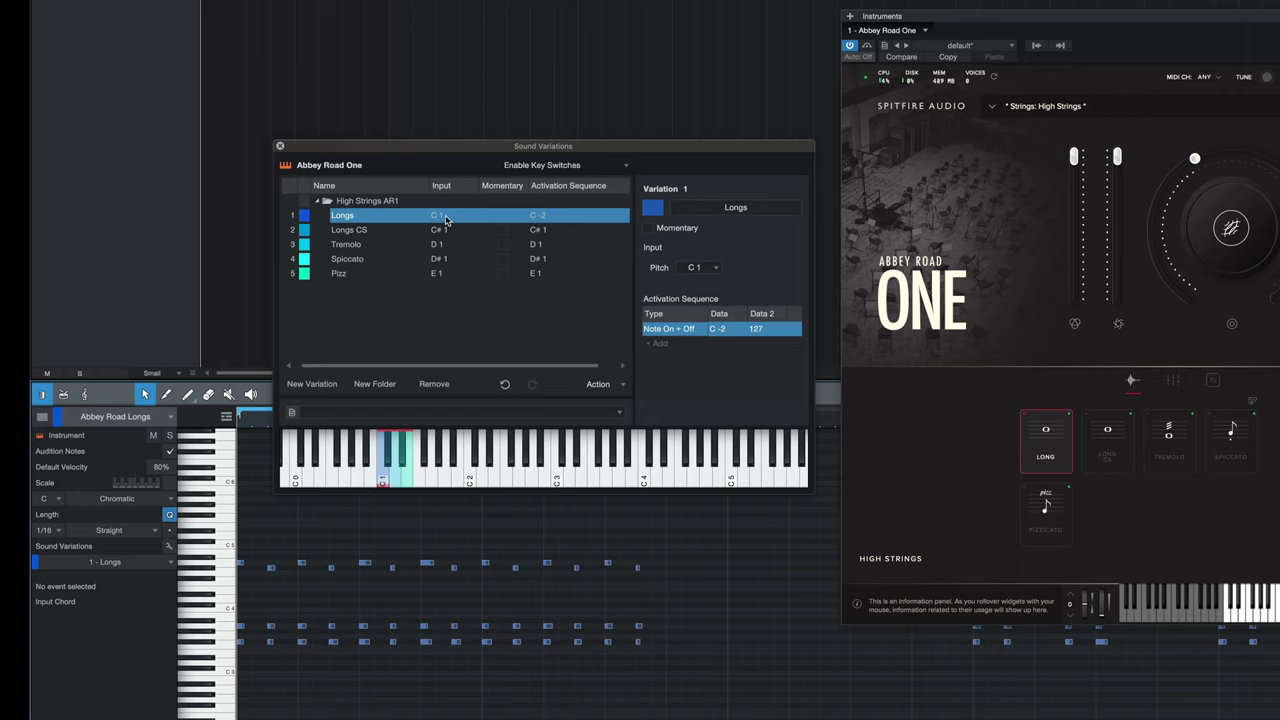
Step: Set input notes for Longs CS, Tremolo, Spiccato and Pizz to C#-2, D-2, D#-2 and E-2
{"action": "key", "text": "Down"}
{"action": "key", "text": "Return"}
{"action": "type", "text": "c#-"}
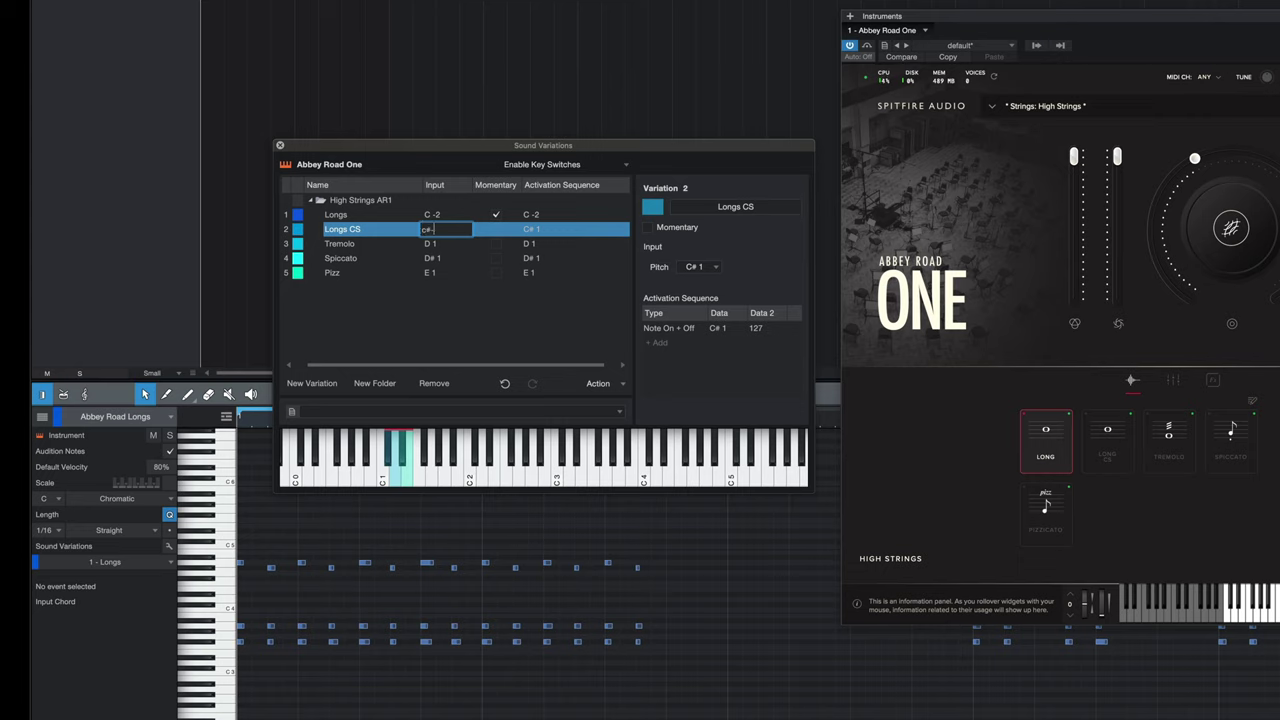
{"action": "type", "text": "2"}
{"action": "key", "text": "Return"}
{"action": "key", "text": "Down"}
{"action": "key", "text": "Return"}
{"action": "type", "text": "d-2"}
{"action": "key", "text": "Return"}
{"action": "key", "text": "Down"}
{"action": "key", "text": "Return"}
{"action": "type", "text": "D# "}
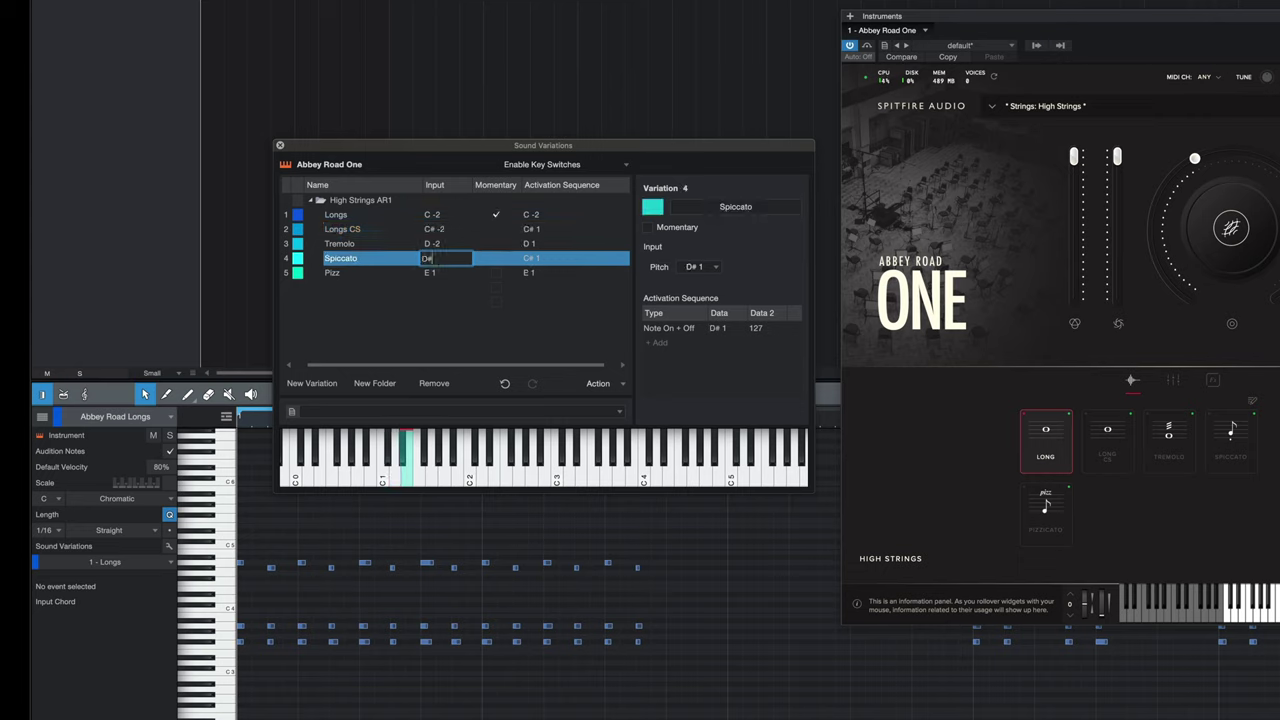
{"action": "type", "text": "-2"}
{"action": "key", "text": "Return"}
{"action": "key", "text": "Down"}
{"action": "key", "text": "Return"}
{"action": "type", "text": "E-2"}
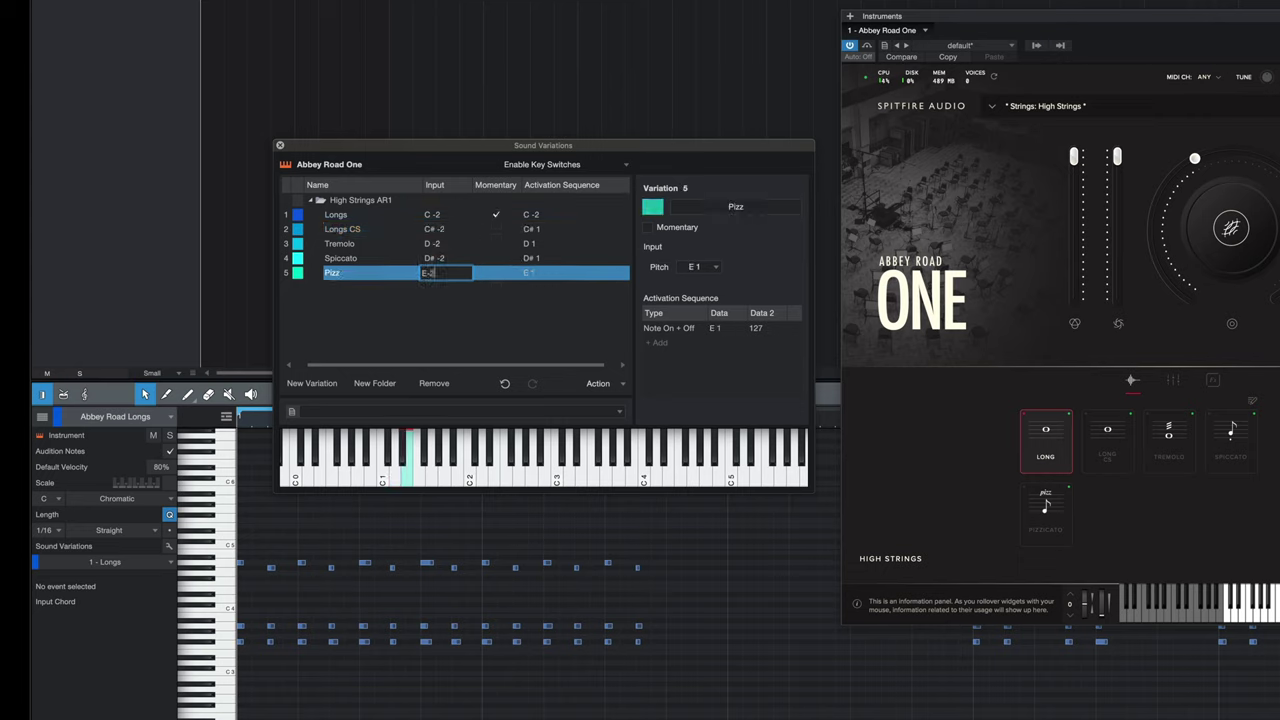
{"action": "key", "text": "Return"}
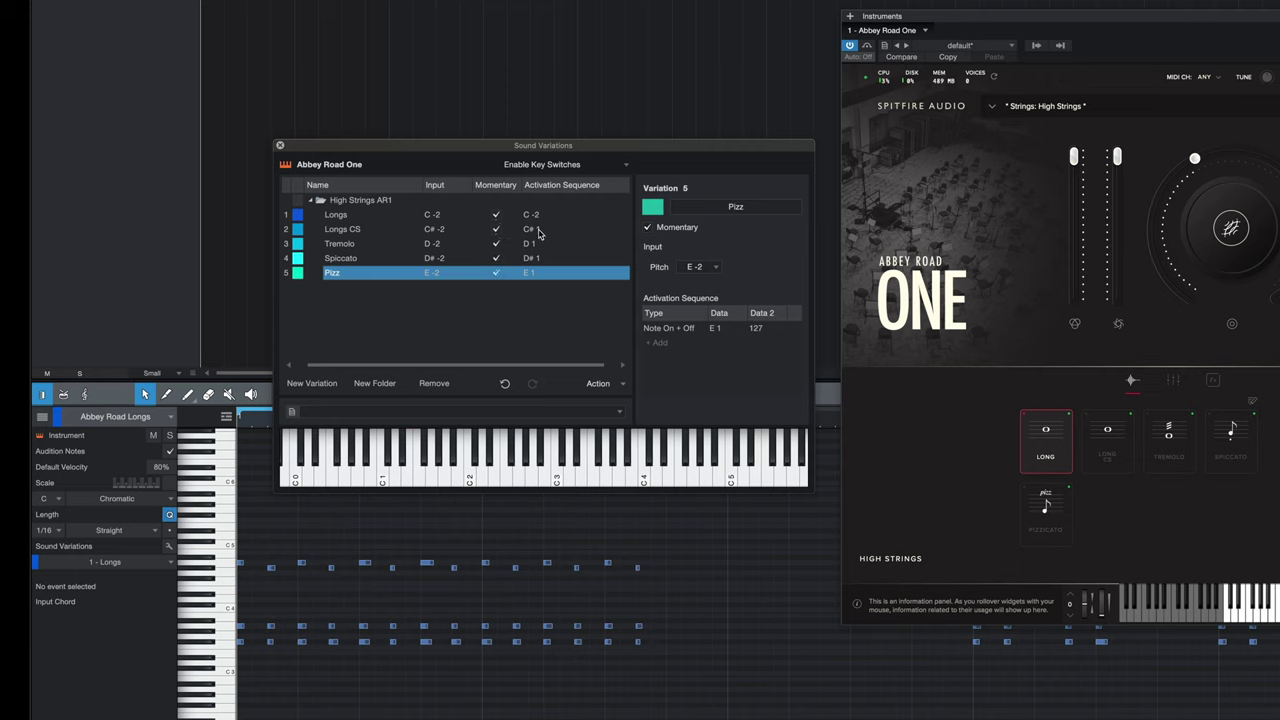
Step: Set their activation notes to C#-2, D-2, D#-2 and E-2 respectively
{"action": "double_click", "coordinate": [538, 232]}
{"action": "type", "text": "C#-2"}
{"action": "key", "text": "Return"}
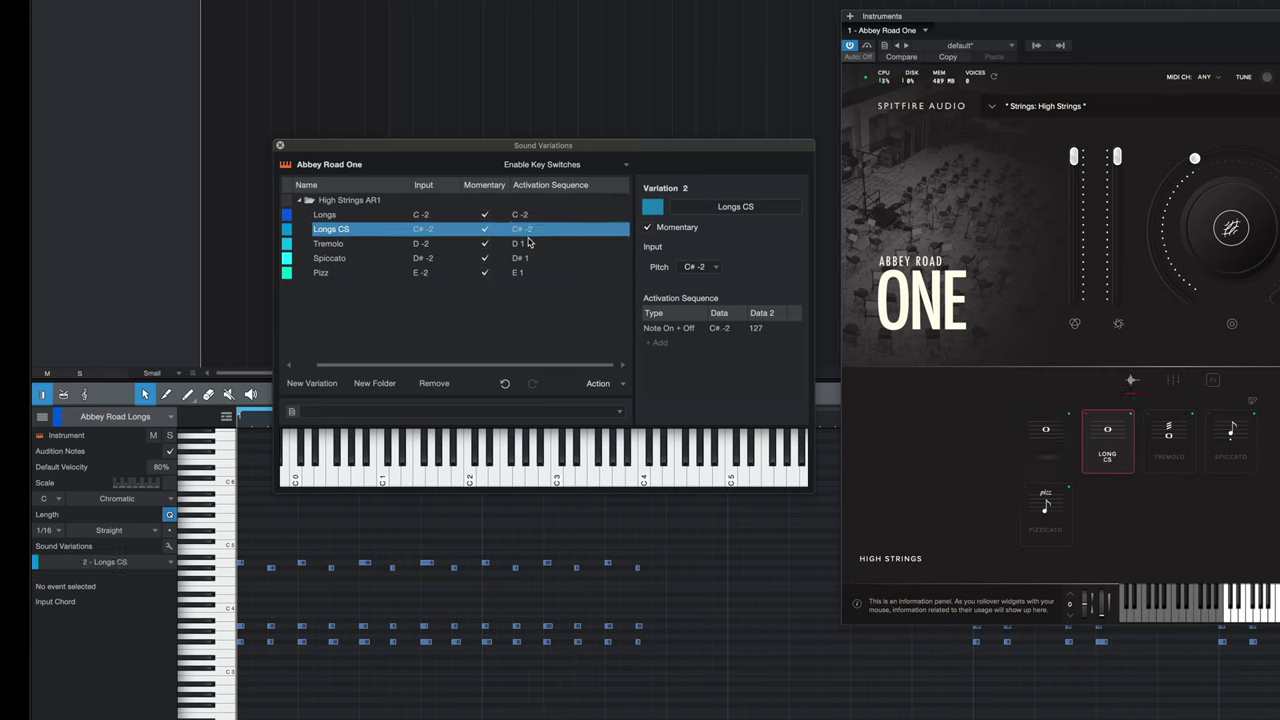
{"action": "double_click", "coordinate": [530, 243]}
{"action": "type", "text": "D-2"}
{"action": "key", "text": "Return"}
{"action": "double_click", "coordinate": [530, 258]}
{"action": "type", "text": "D#-"}
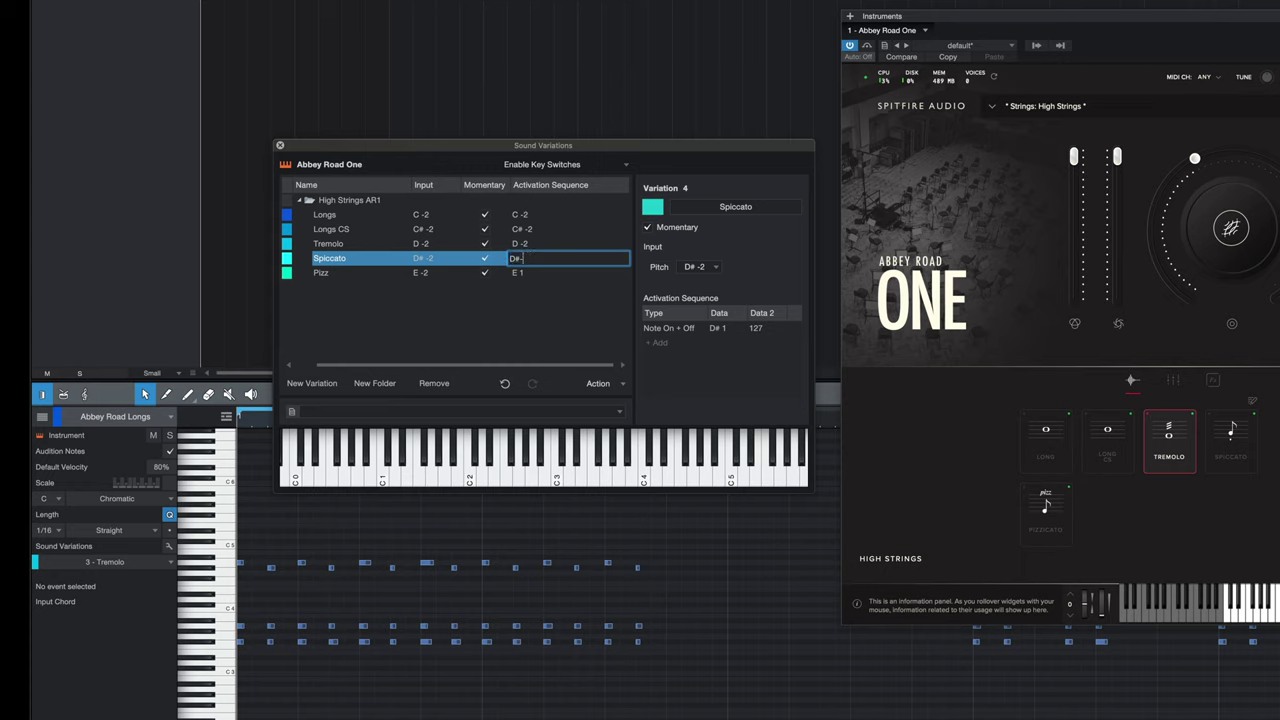
{"action": "type", "text": "2"}
{"action": "key", "text": "Return"}
{"action": "double_click", "coordinate": [530, 272]}
{"action": "type", "text": "E-2"}
{"action": "key", "text": "Return"}
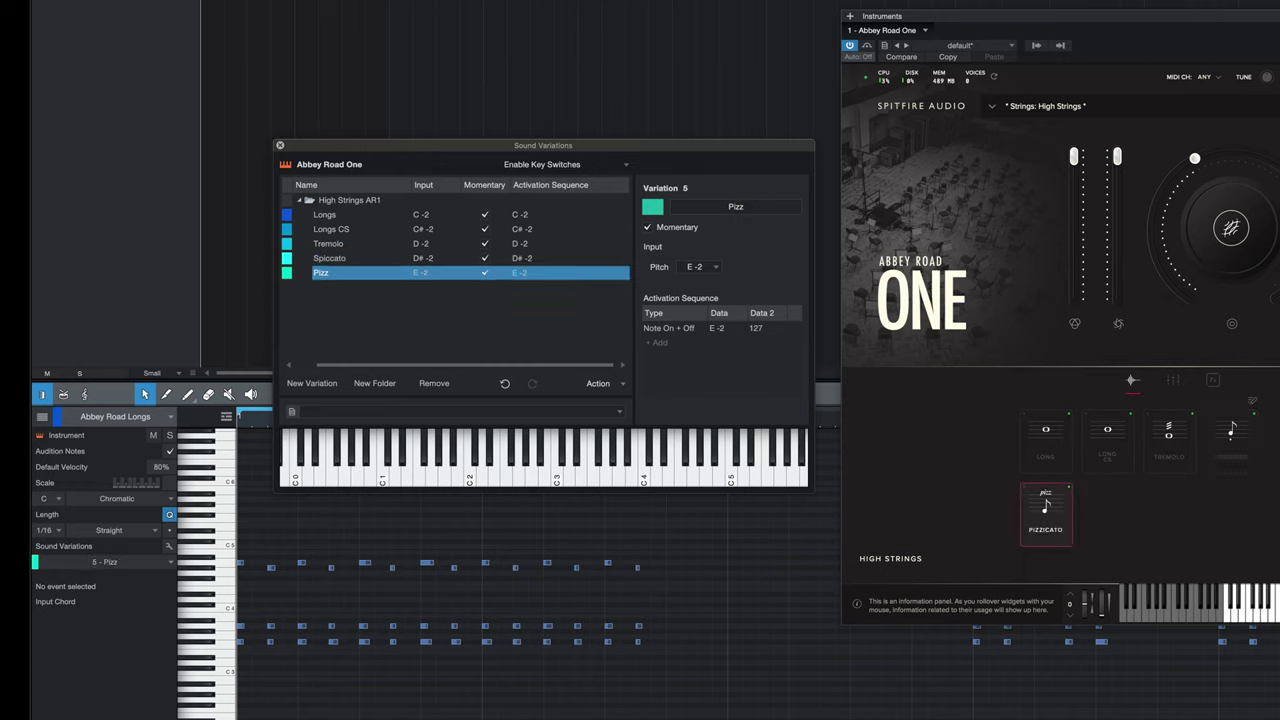
Step: Close the Sound Variations setup and assign 4 - Spiccato to the opening bar's notes
{"action": "left_click", "coordinate": [280, 147]}
{"action": "key", "text": "e"}
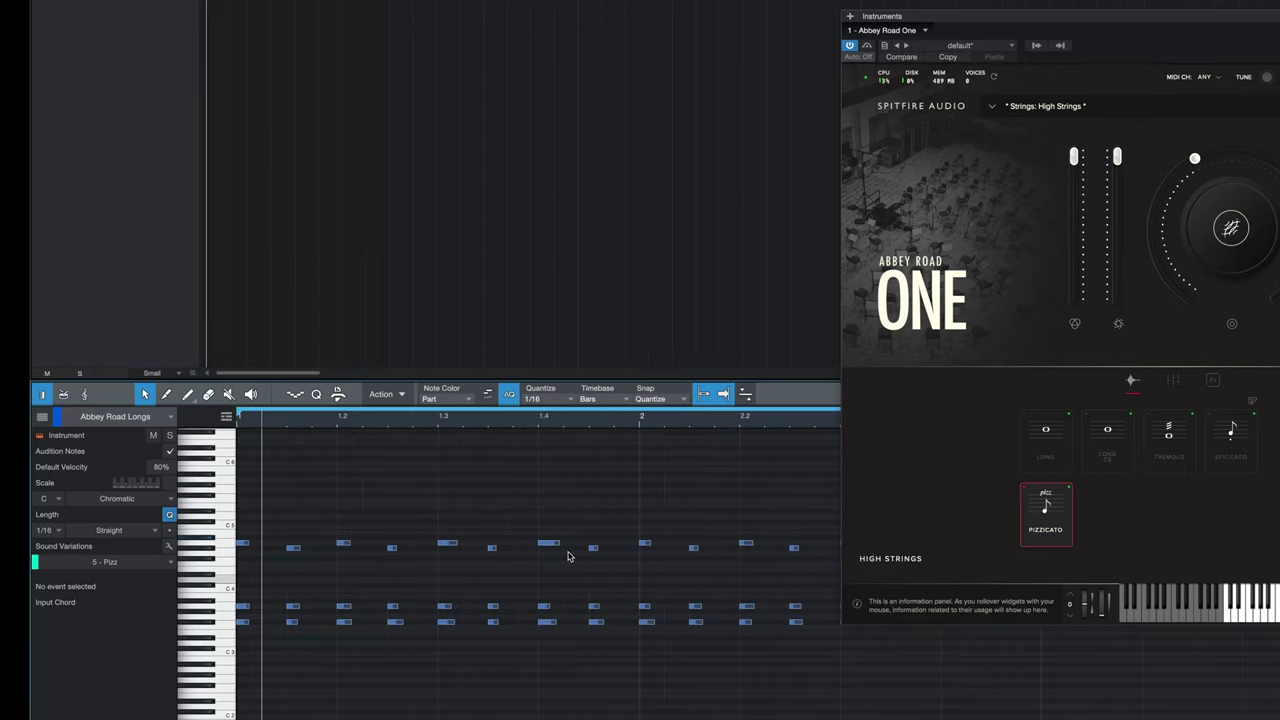
{"action": "left_click_drag", "start_coordinate": [617, 360], "coordinate": [264, 540]}
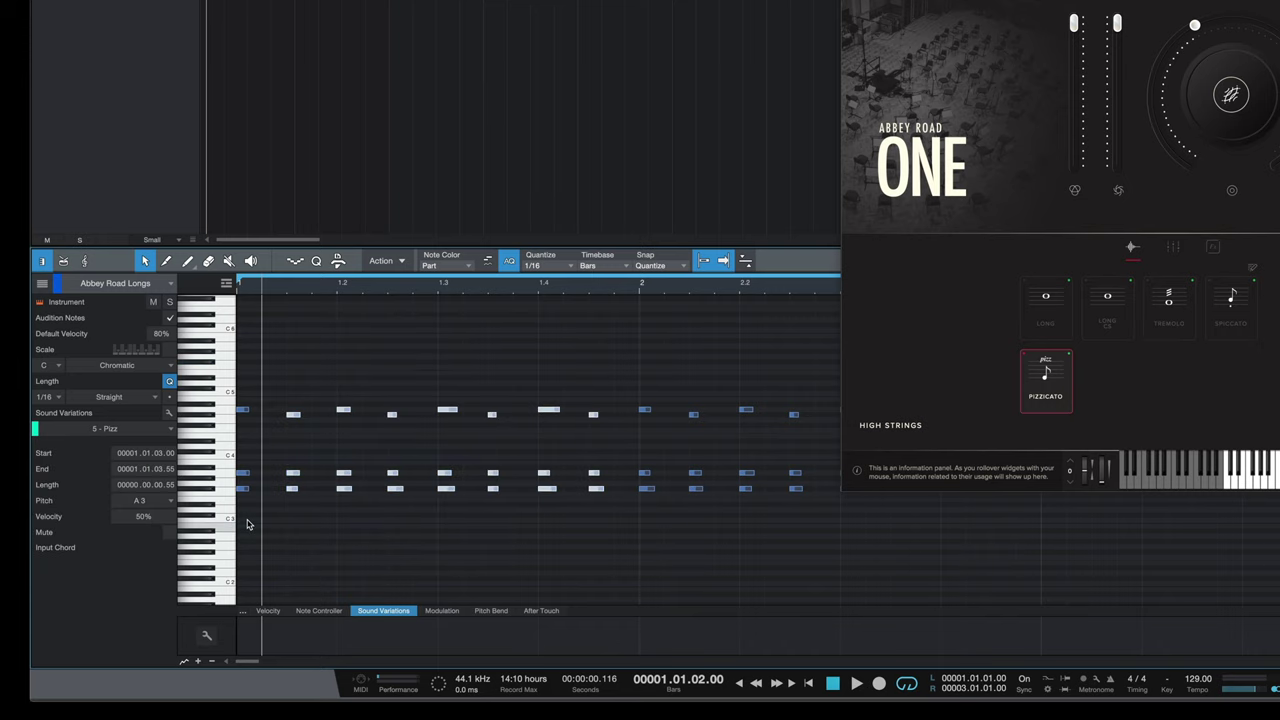
{"action": "left_click", "coordinate": [138, 435]}
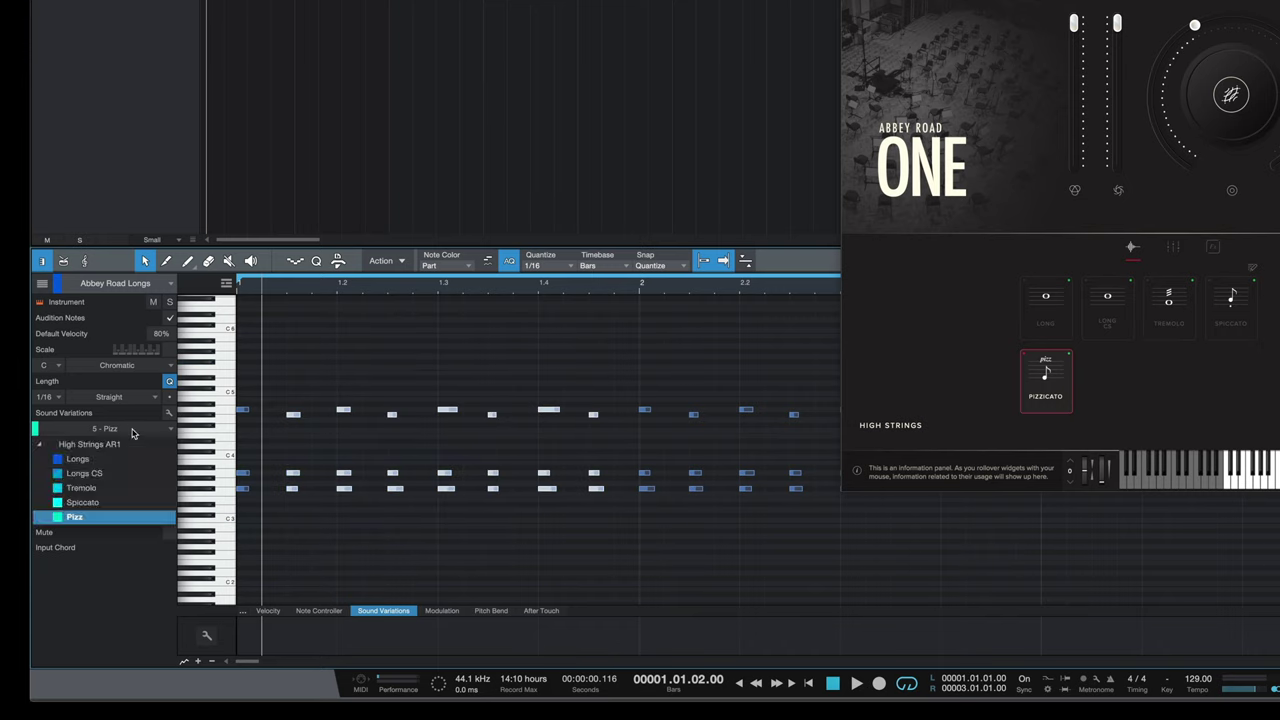
{"action": "left_click", "coordinate": [100, 502]}
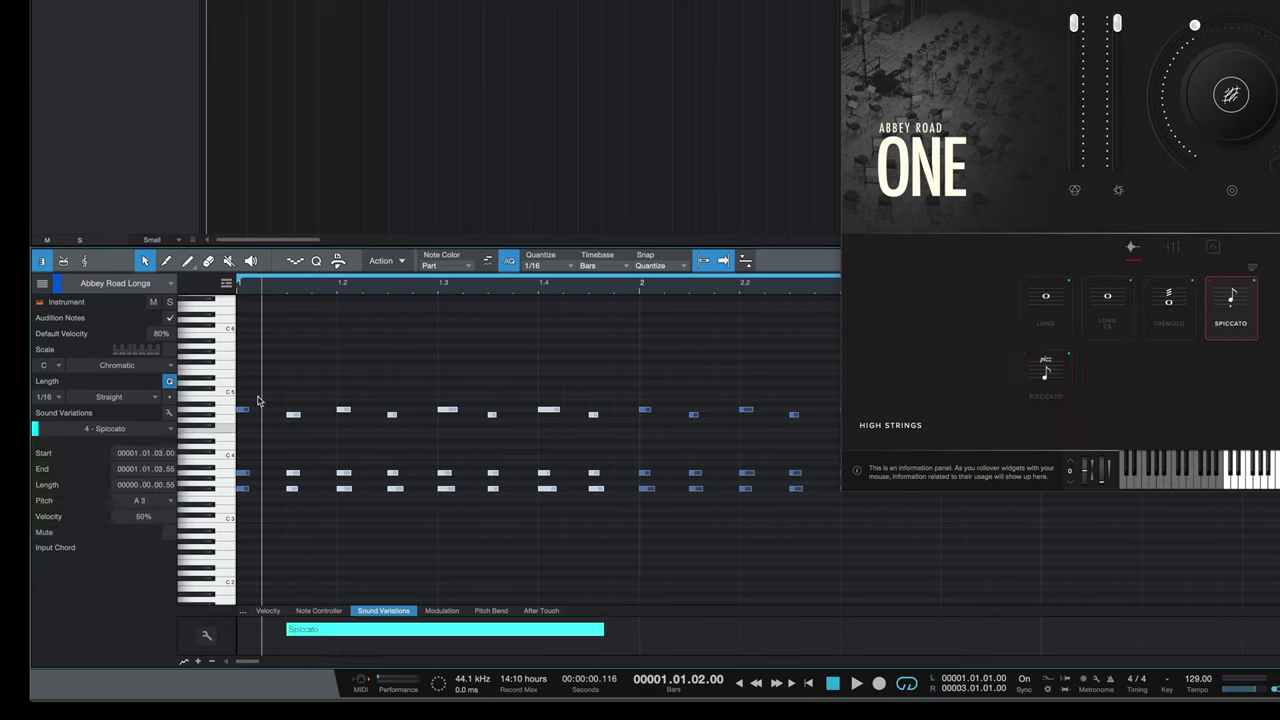
Step: Check the first chord's articulation, then select the notes further along the part
{"action": "left_click", "coordinate": [249, 472]}
{"action": "left_click_drag", "start_coordinate": [260, 376], "coordinate": [238, 528]}
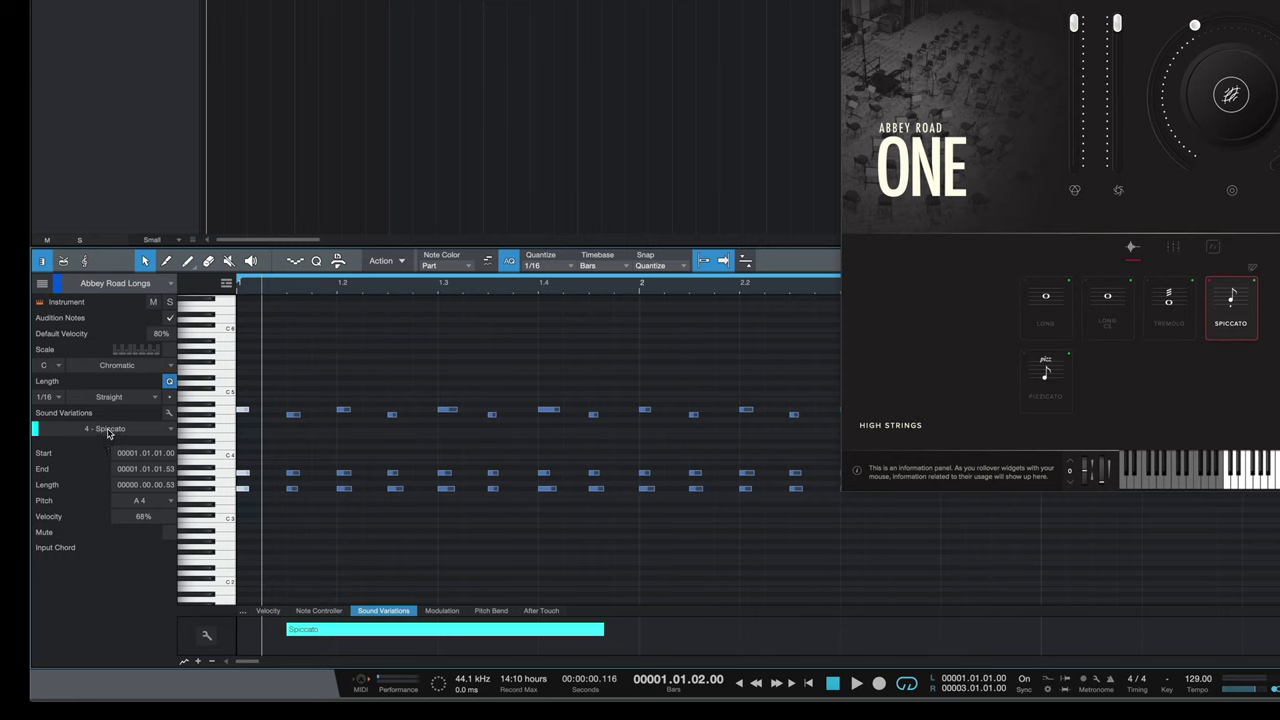
{"action": "scroll", "coordinate": [500, 450], "scroll_direction": "right", "scroll_amount": 1}
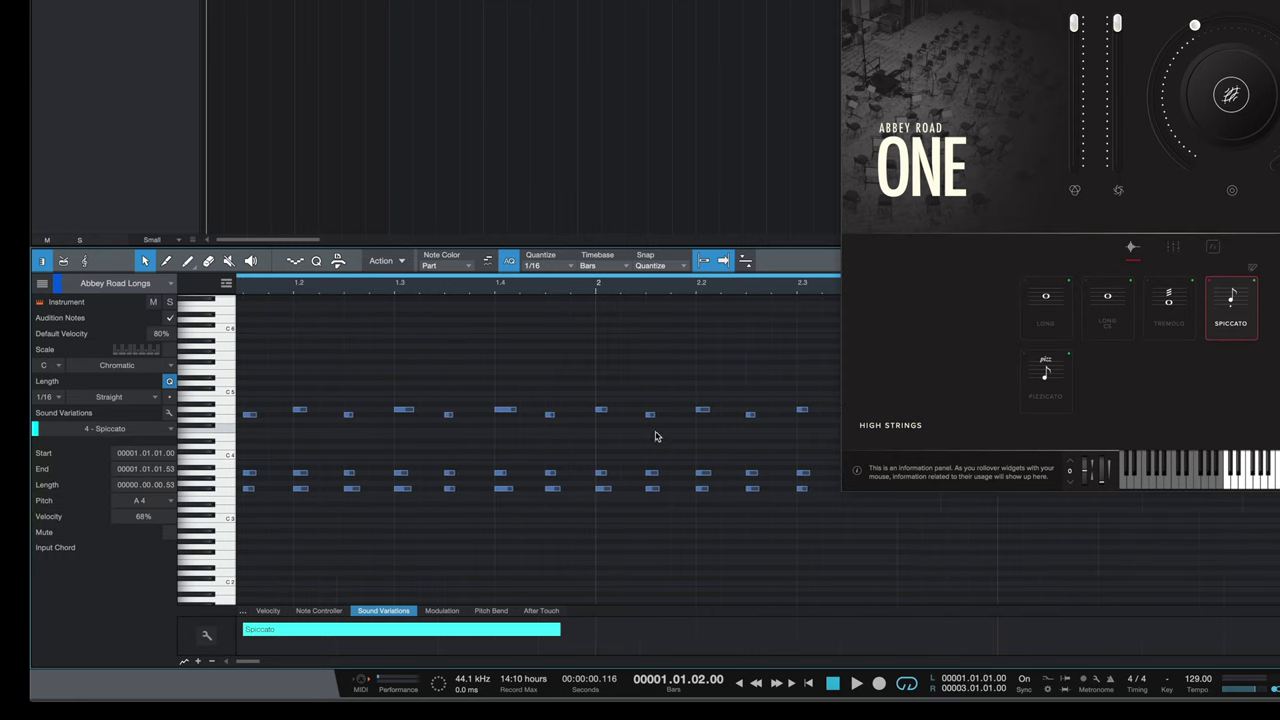
{"action": "left_click_drag", "start_coordinate": [597, 366], "coordinate": [872, 600]}
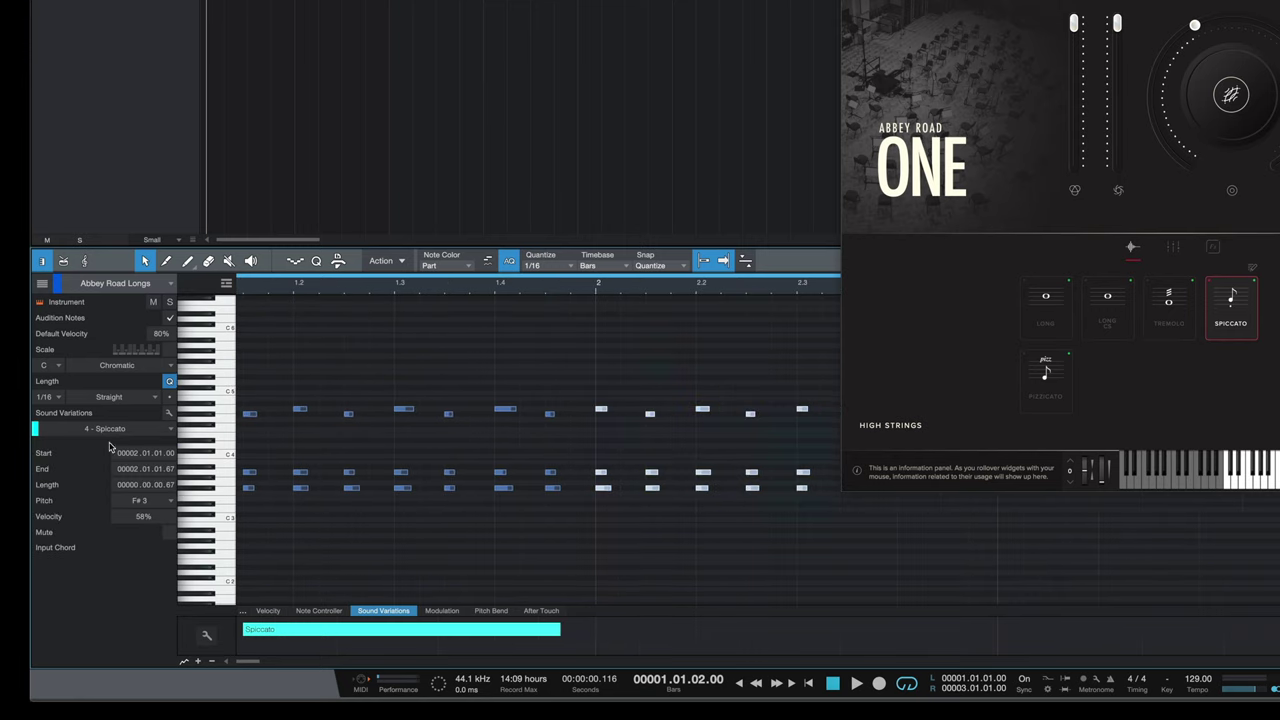
Step: Assign 5 - Pizz to the notes from bar 2 and play the part to hear the change
{"action": "left_click", "coordinate": [100, 429]}
{"action": "left_click", "coordinate": [98, 519]}
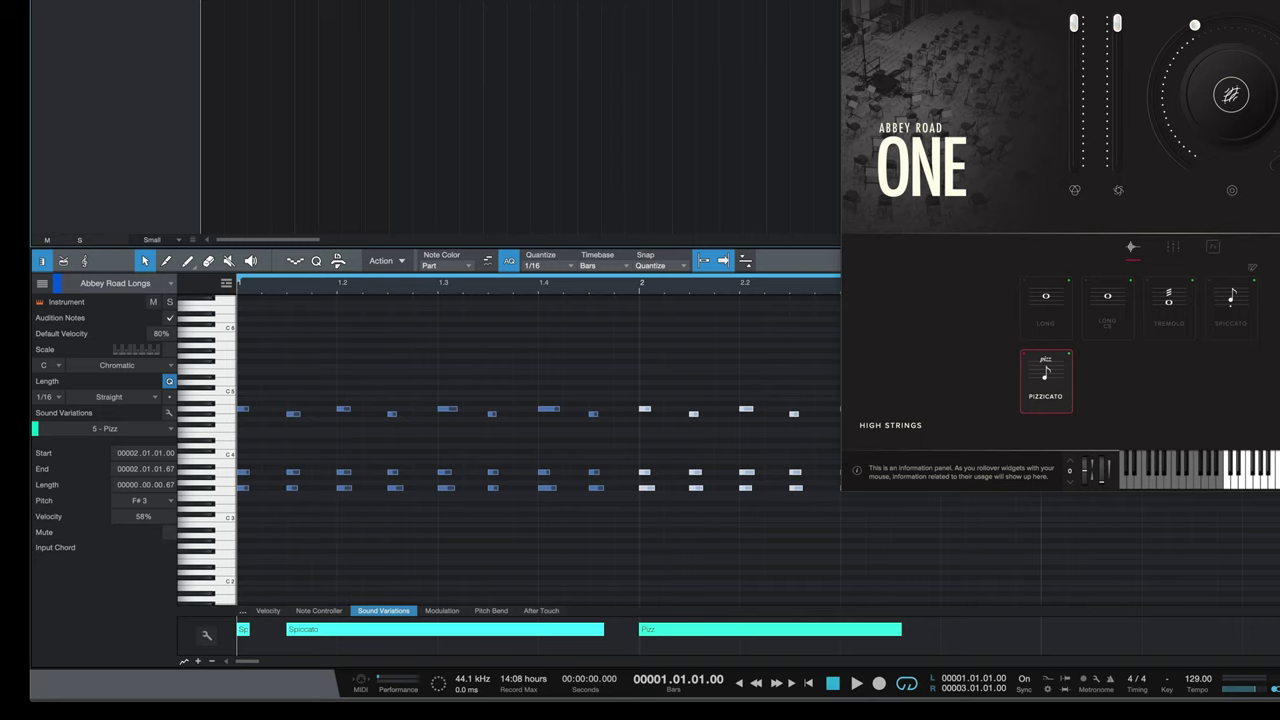
{"action": "key", "text": "space"}
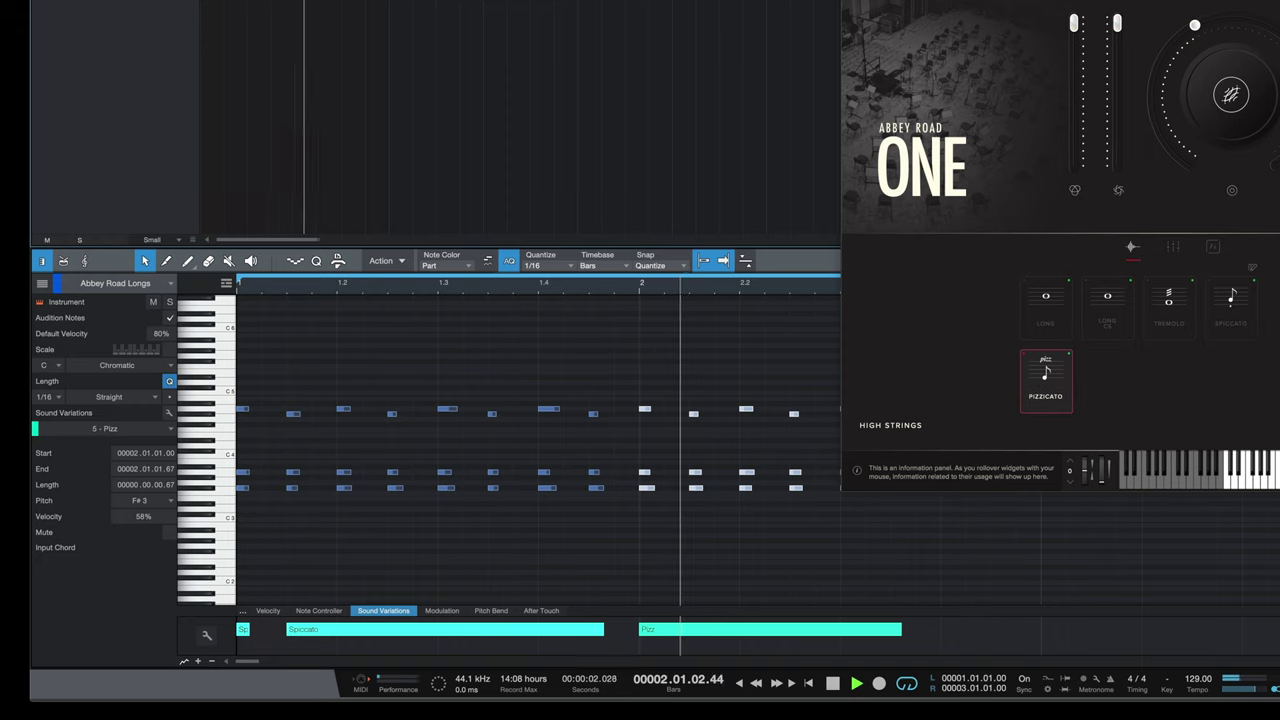
{"action": "key", "text": "space"}
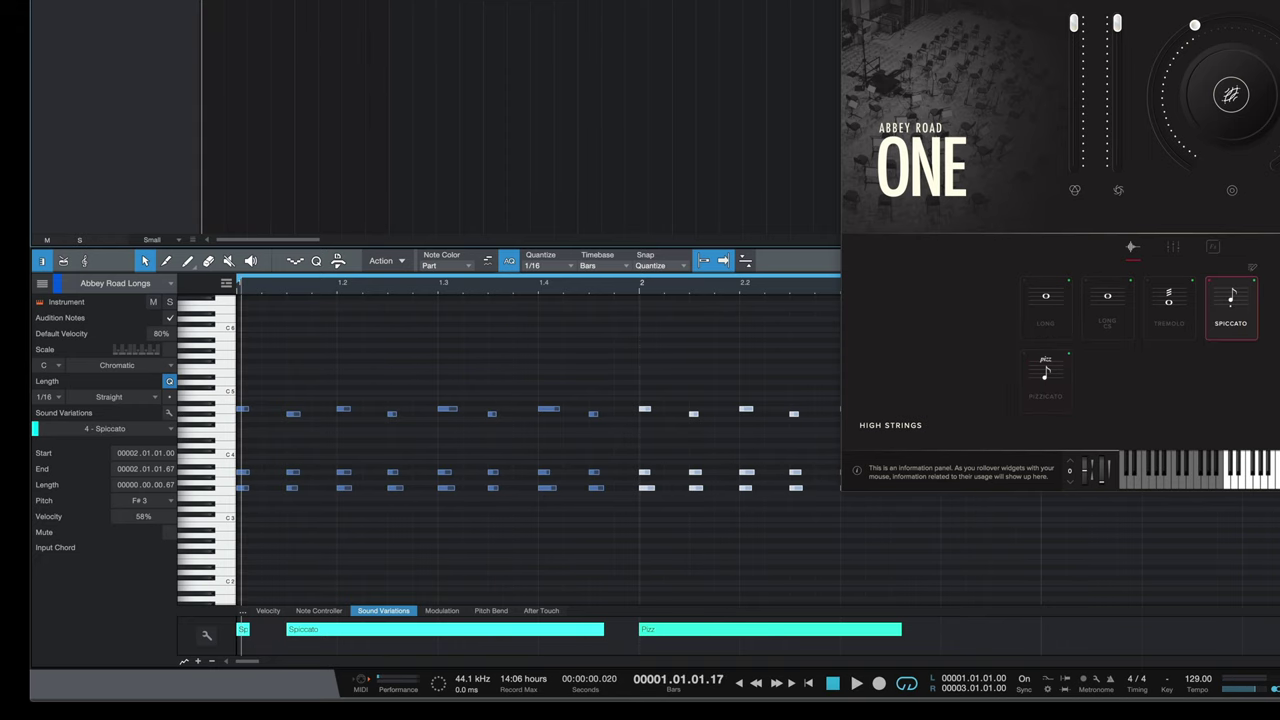